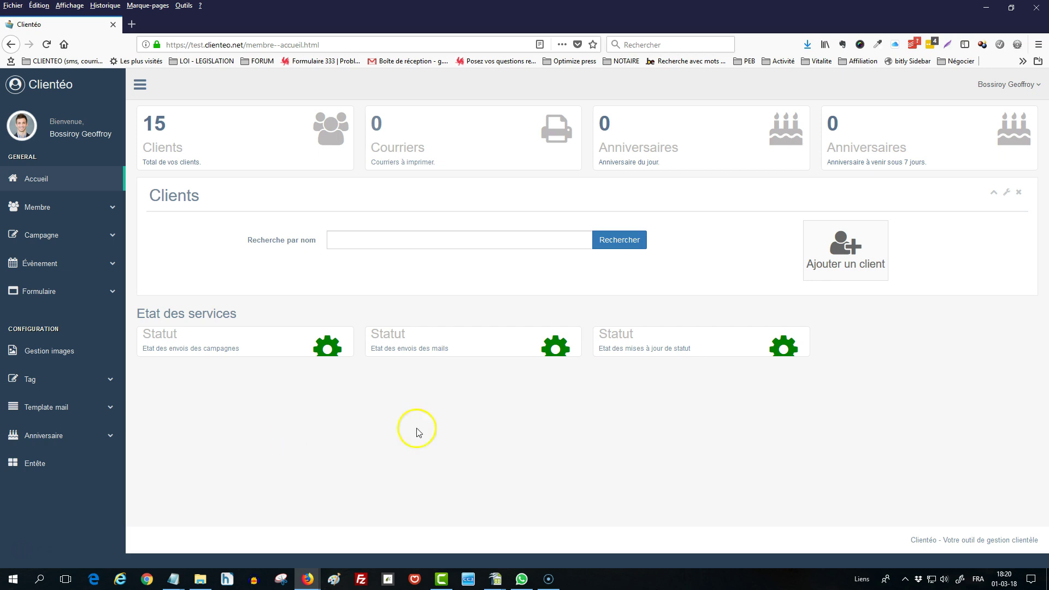
Open the list of events and increase the number of entries shown so all events fit on one page
left_click(56, 268)
left_click(39, 309)
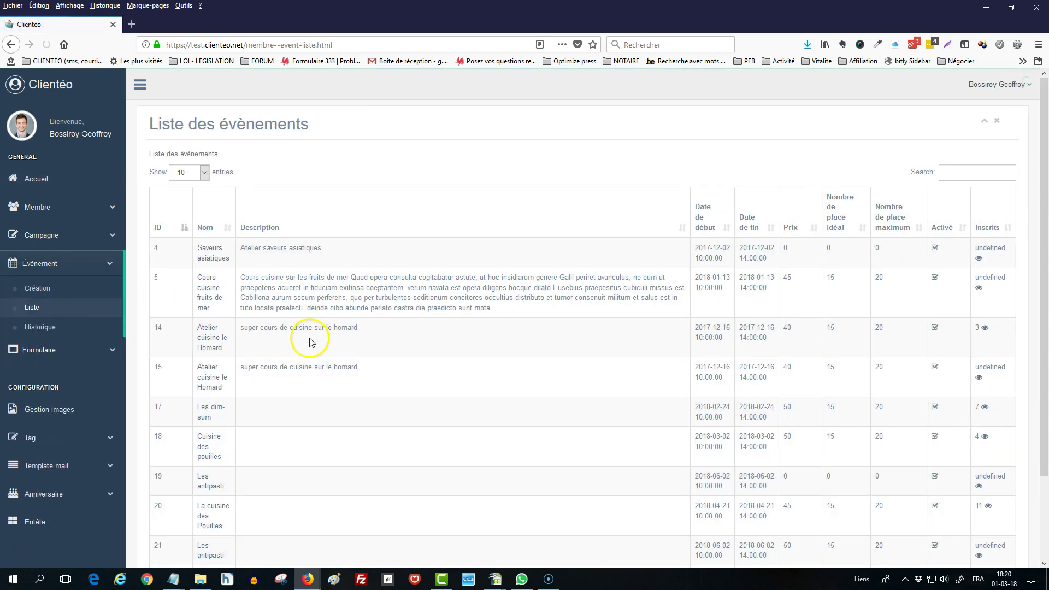
left_click(202, 173)
left_click(189, 214)
scroll(228, 269, "down", 5)
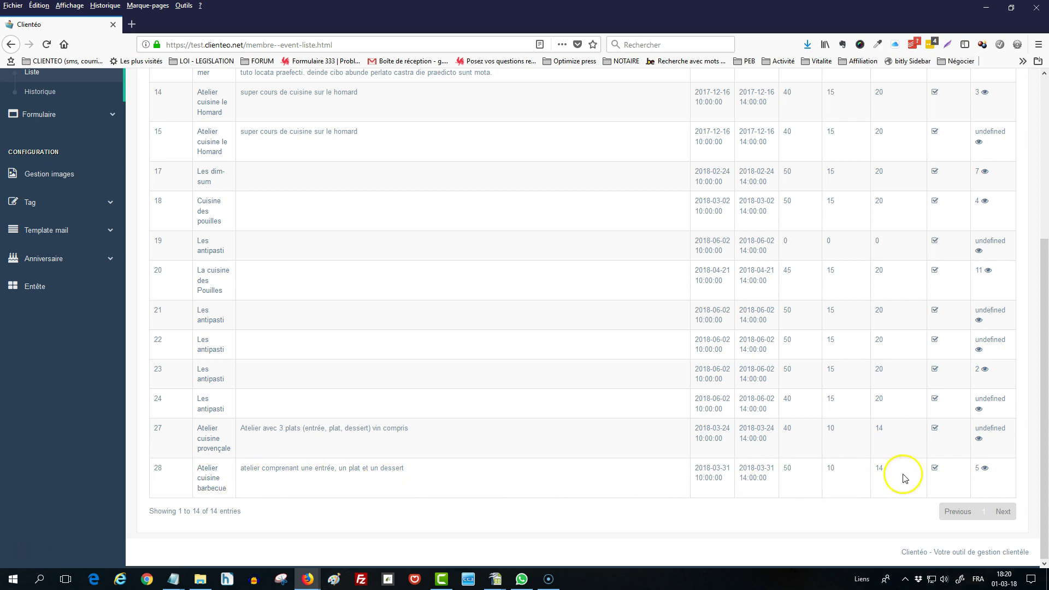
Open the registrations of the "Atelier cuisine barbecue" event and check its ideal and maximum number of places
left_click(986, 473)
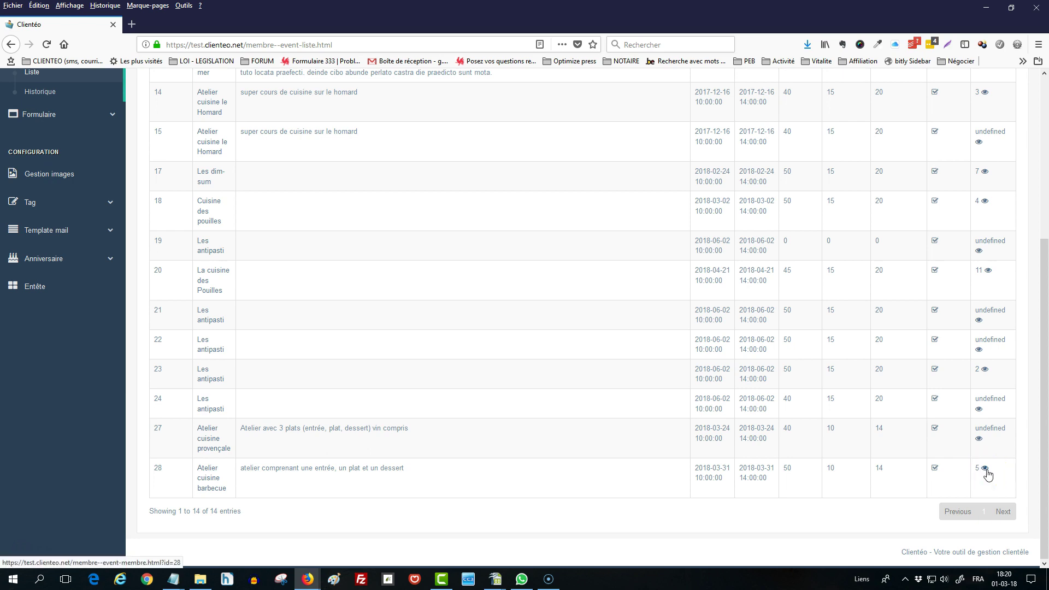
left_click(987, 473)
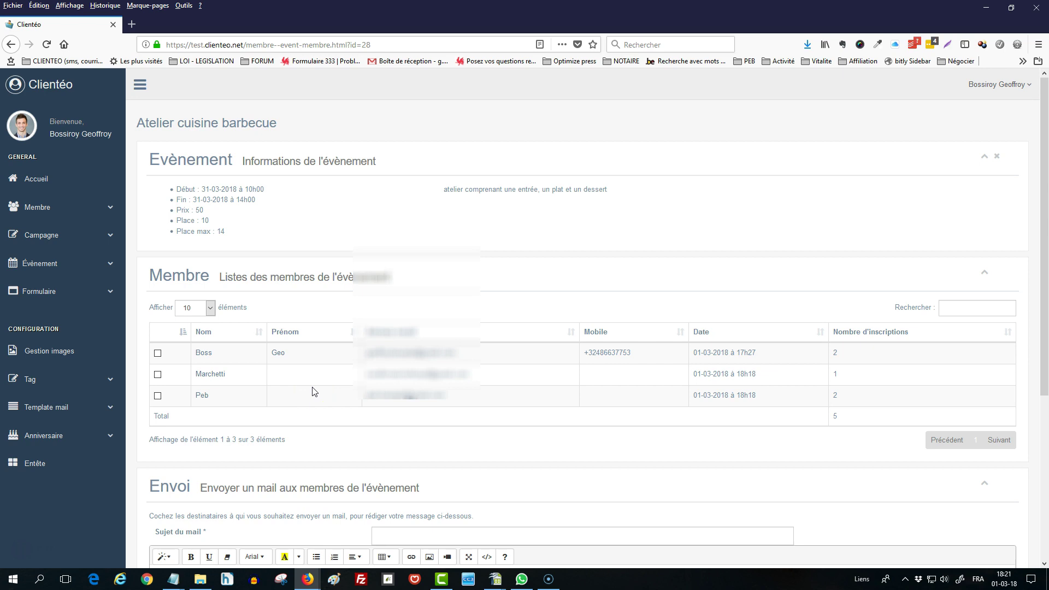
double_click(206, 221)
double_click(220, 232)
scroll(368, 307, "down", 2)
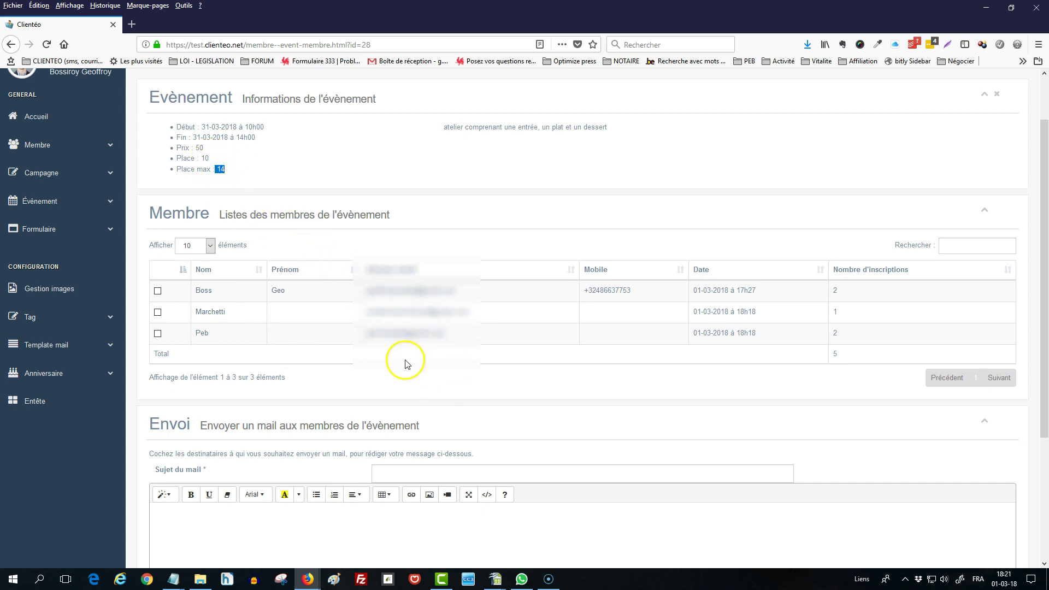
left_click(158, 291)
left_click(158, 312)
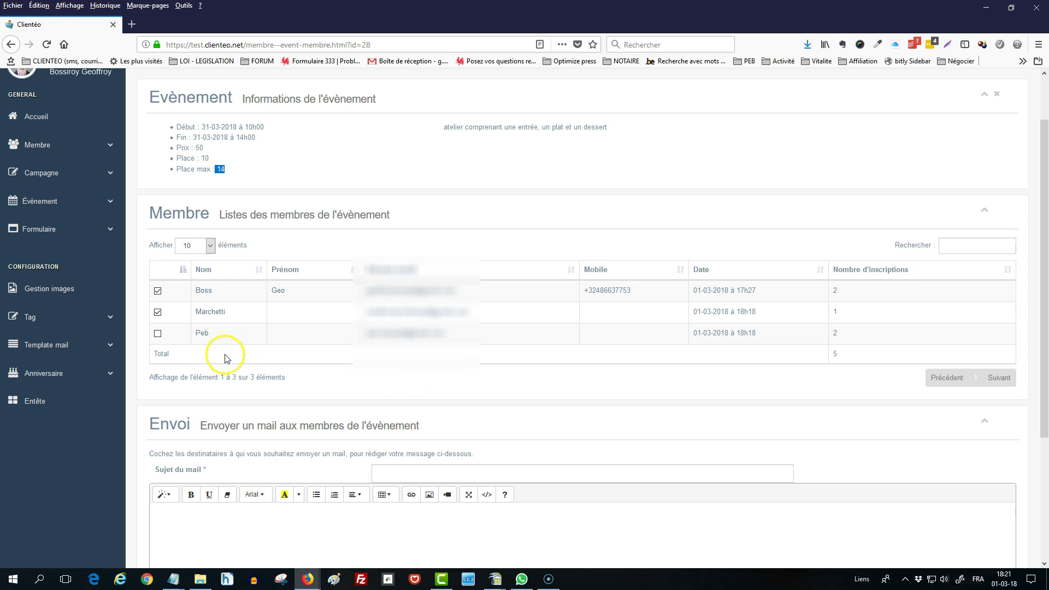
left_click(157, 291)
left_click(158, 312)
left_click(157, 313)
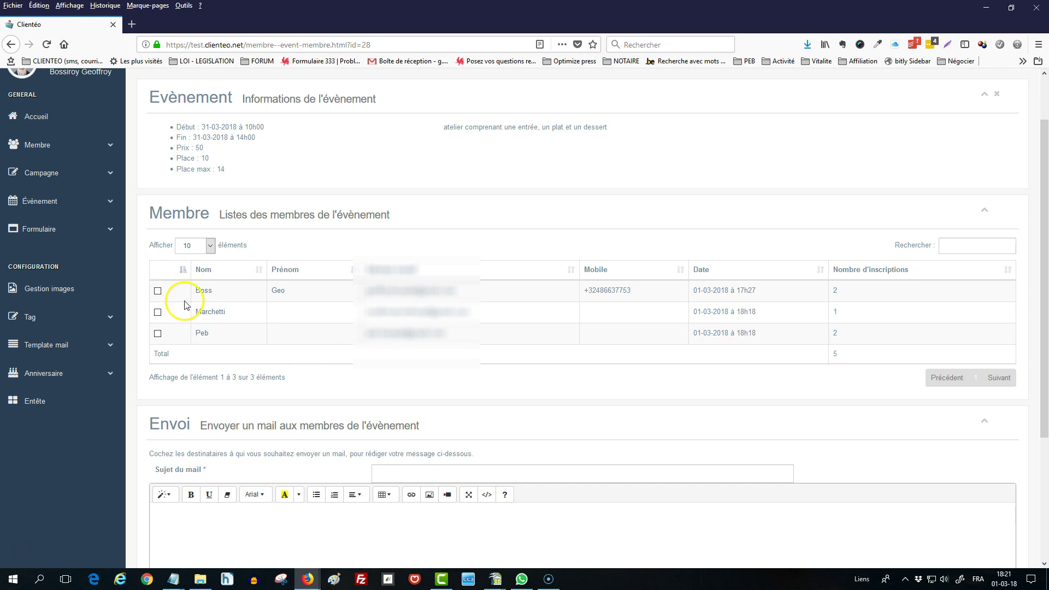
Select the first two members in the event's member list as mail recipients, leaving the third unselected
left_click(157, 290)
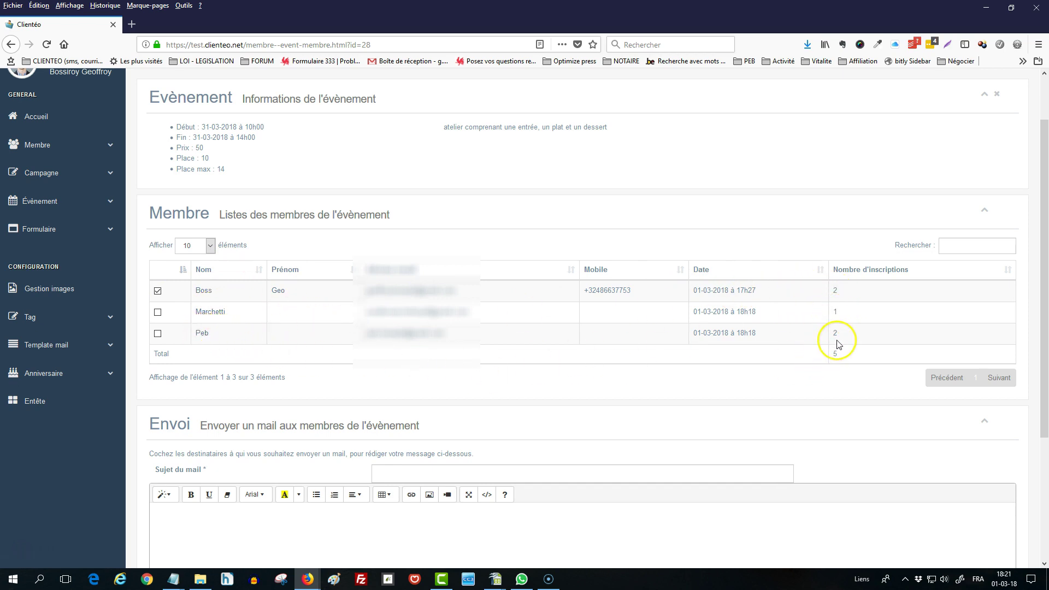
left_click(157, 312)
left_click(157, 333)
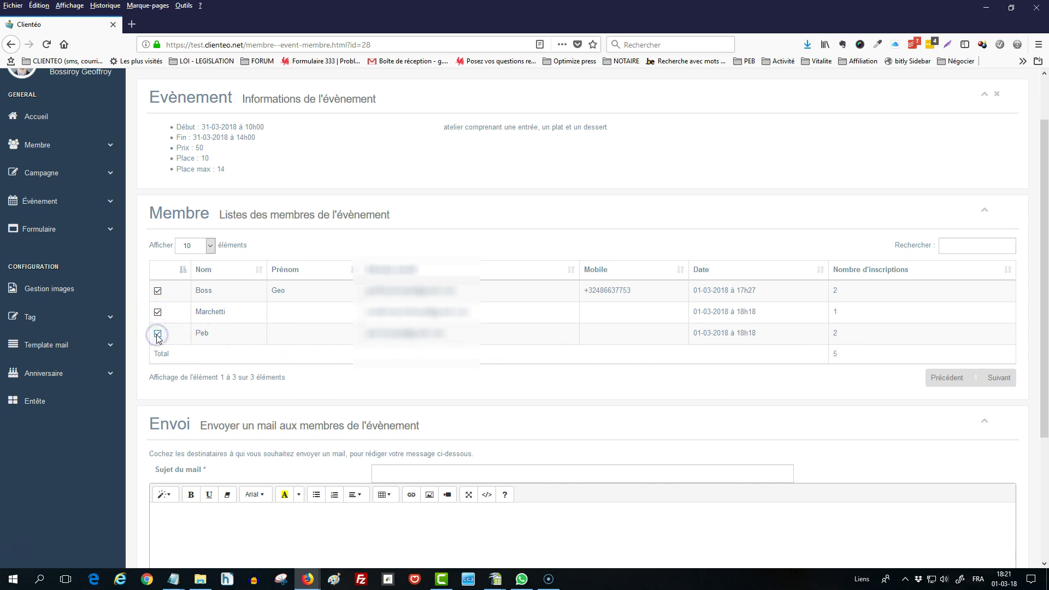
left_click(158, 334)
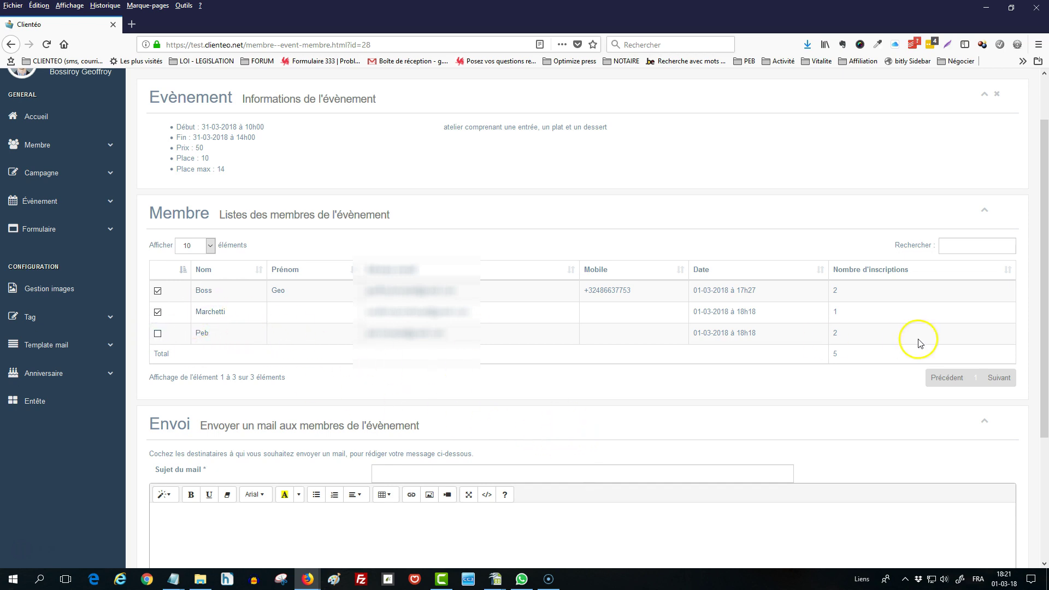
Enter "confirmation atelier barbecue du 31-3-2018 à 10h00" as the subject of the mail to the event members
scroll(516, 392, "down", 3)
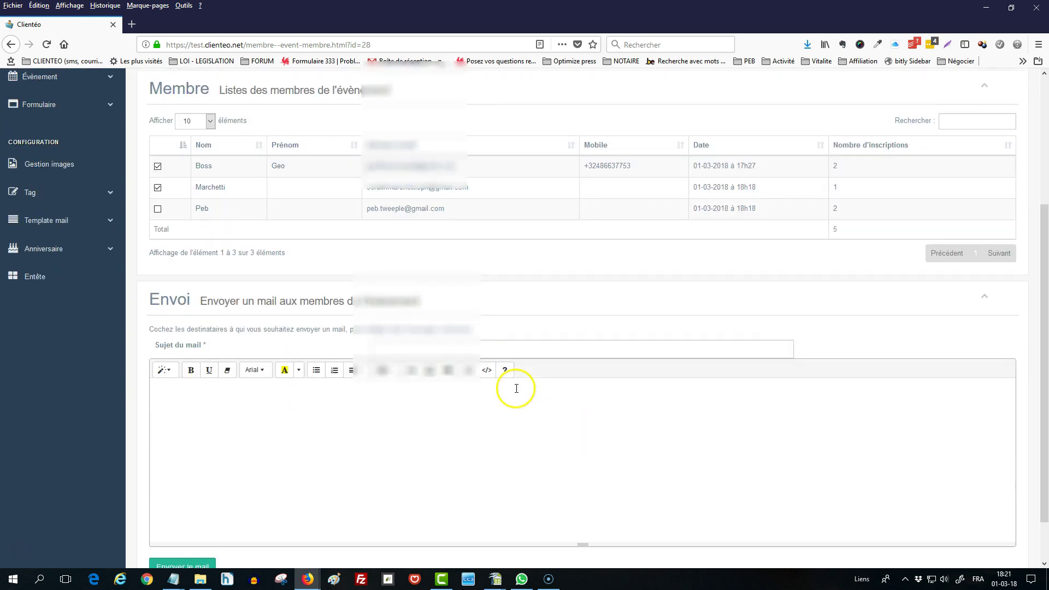
left_click(492, 290)
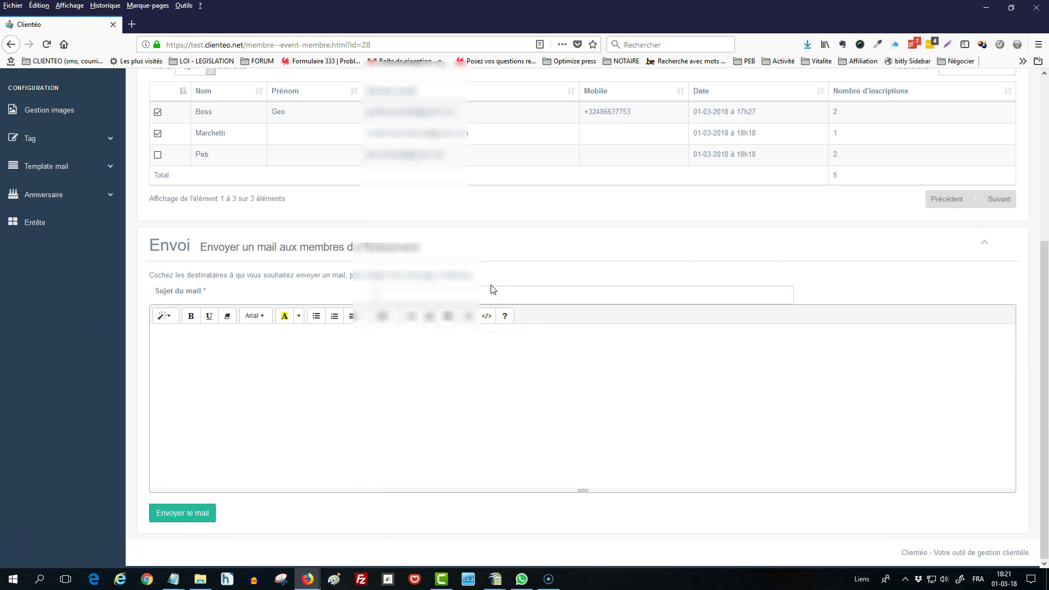
type("Invitaion atelie")
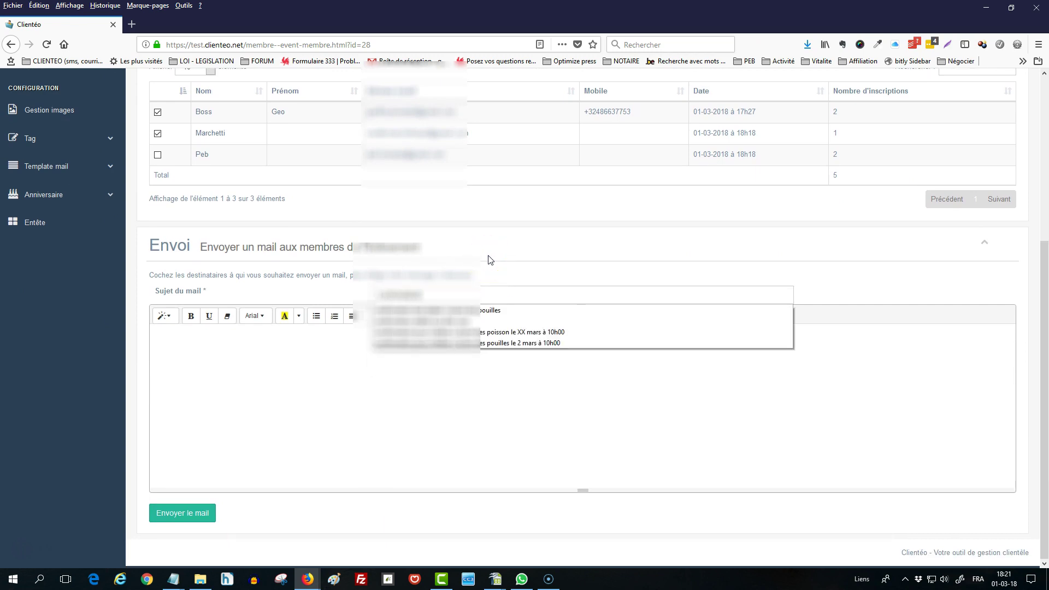
type("r barbecue du")
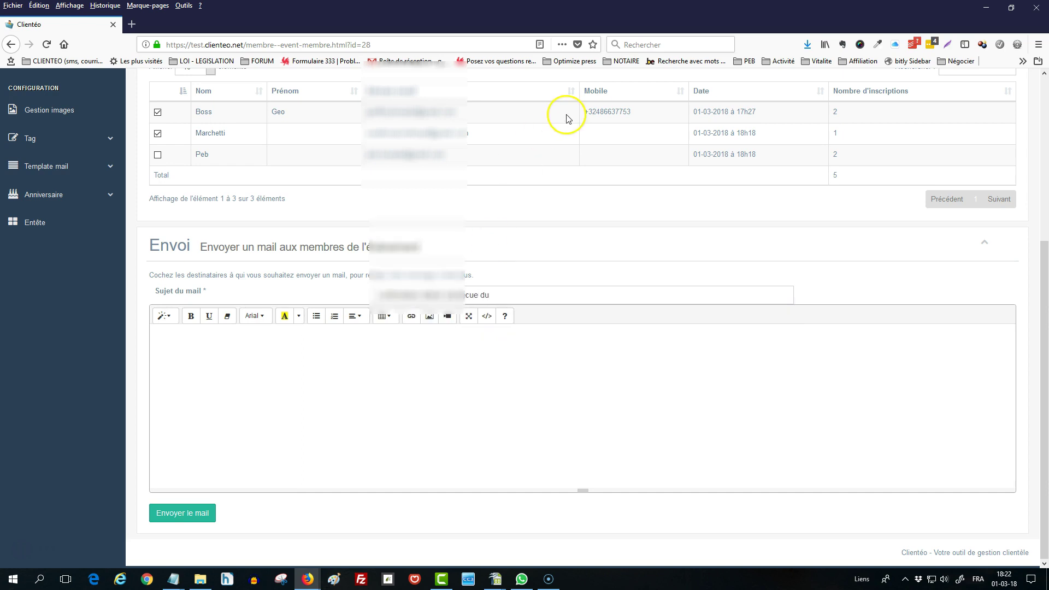
scroll(563, 115, "up", 3)
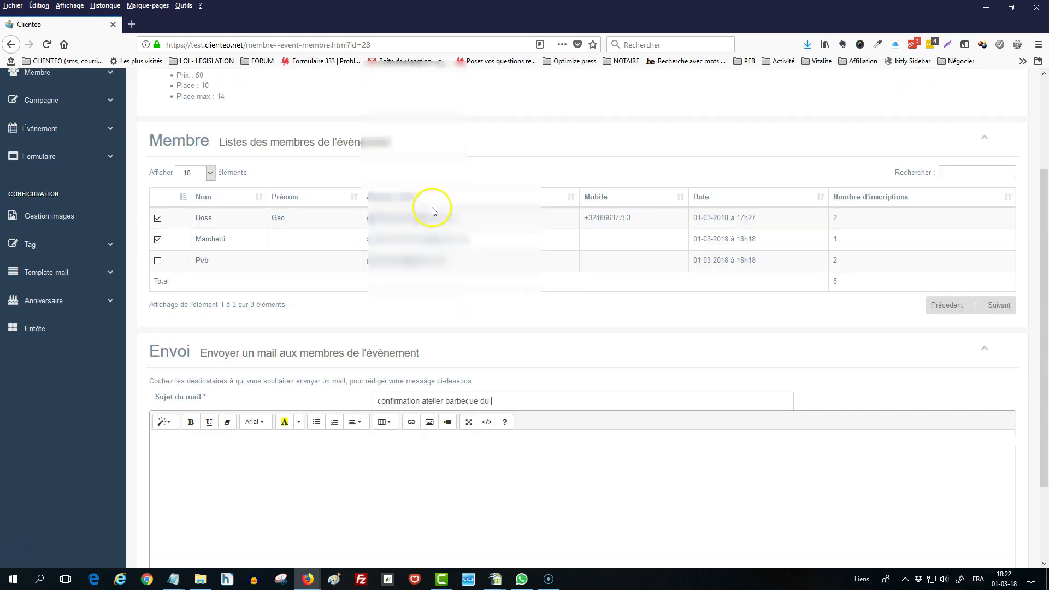
scroll(476, 345, "down", 2)
type("31")
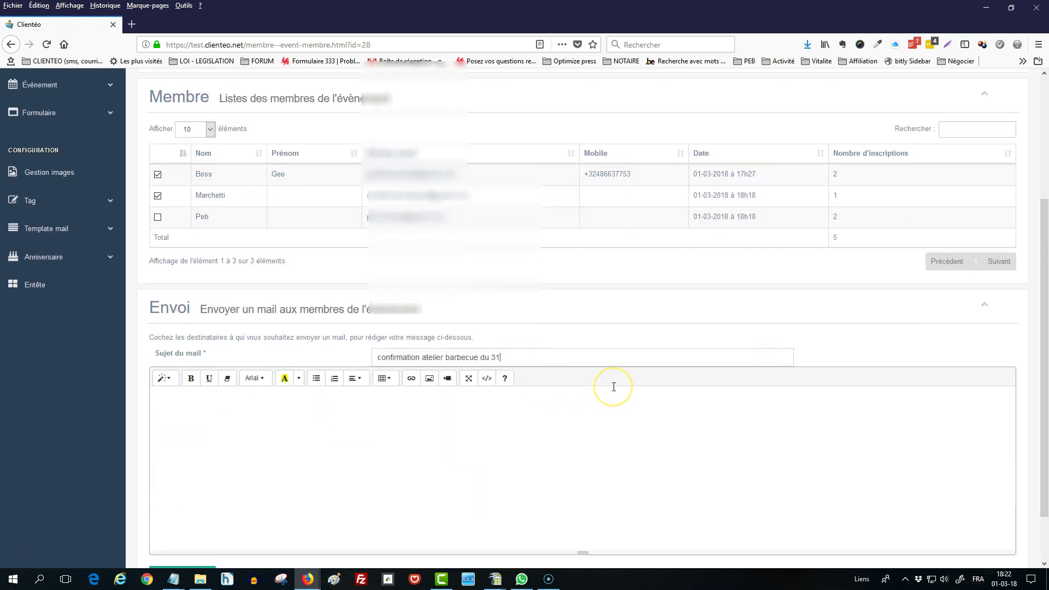
type("-3-2018 à 10h00")
Start the mail body with "Bonjour" and "Je vous confirme votre participation à l'atelier du 31 mars prochain à 10h00"
left_click(366, 402)
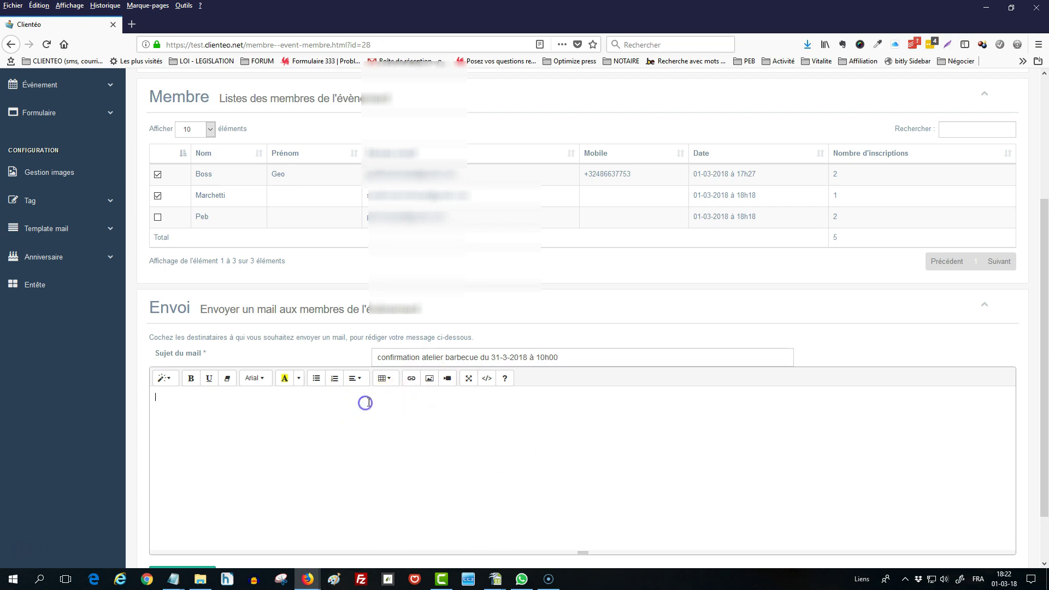
type("Bonjour ")
type("Je vous confirme")
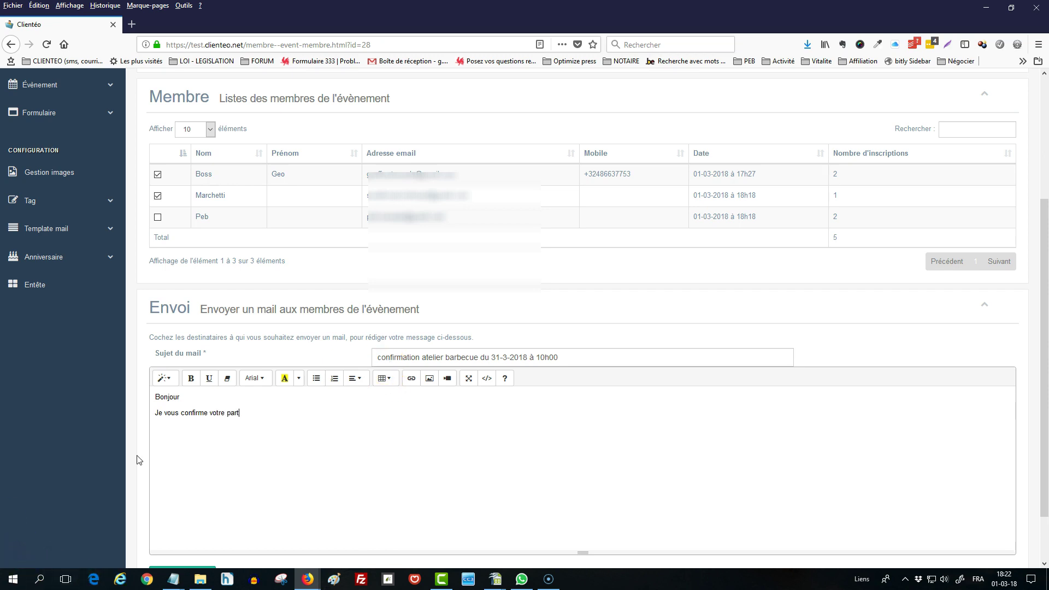
type("votre participation à l'atelier du 31 mars prochain à")
left_click(176, 501)
type("10h00 ")
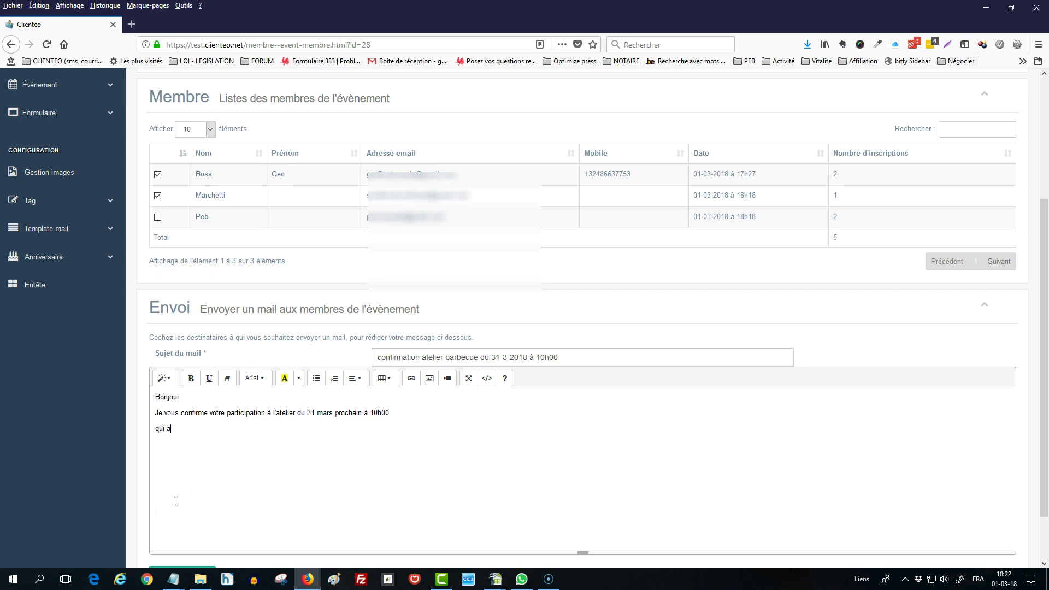
Add the lines "qui aura lieu à XXXXXX", "Merci de me prévenir si vous ne savez pas venir dès que possible" and "Signature"
type("qui aura lieu à XXXXXX ")
type("Merci de me prév")
type("enir si vous ne savez pa")
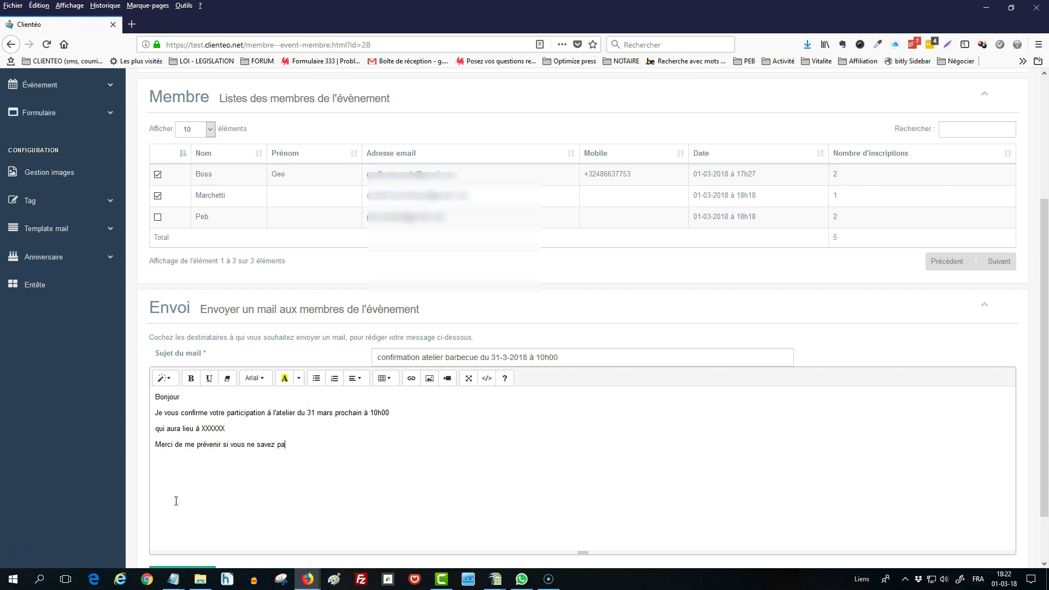
type("s venir")
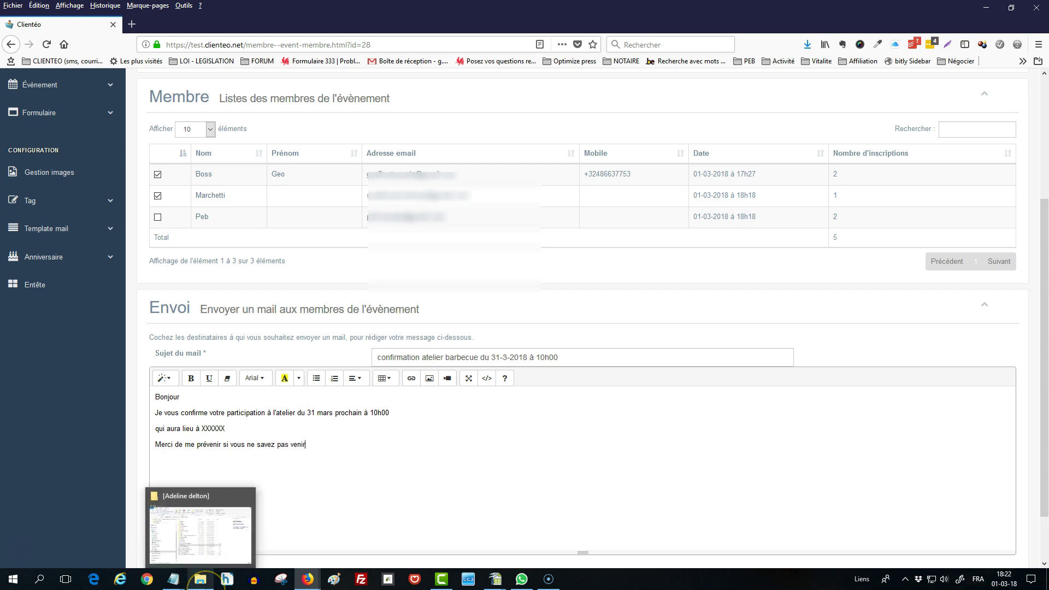
type(" dès que possible ")
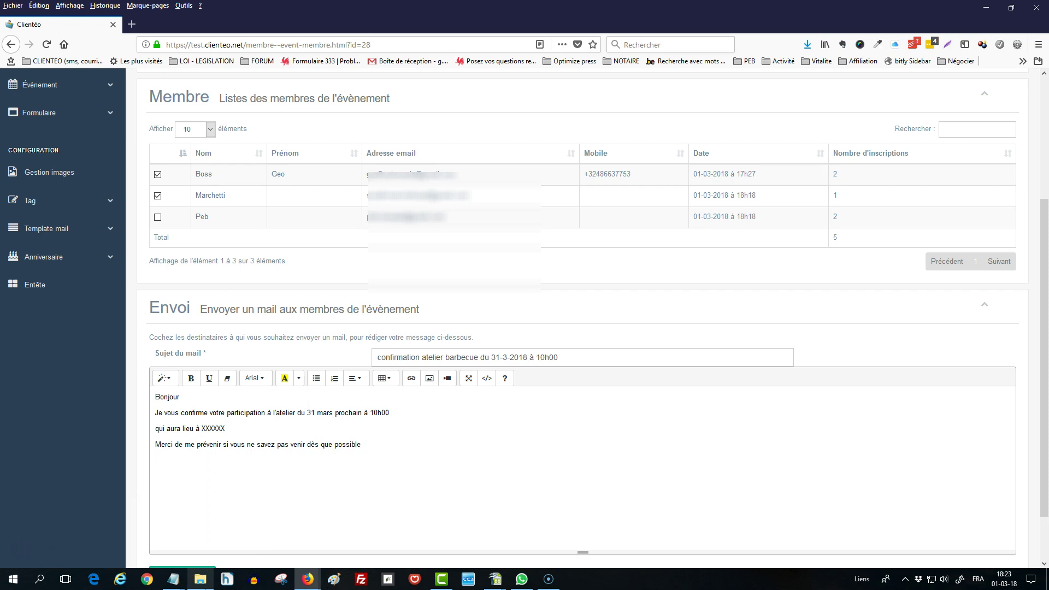
type("Signature")
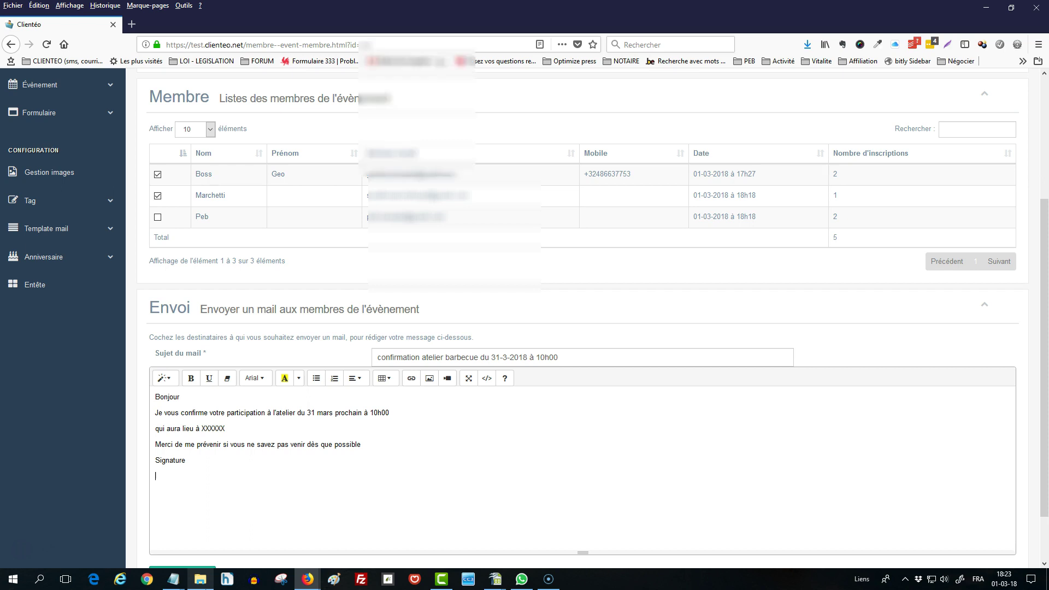
Send the confirmation mail to the selected event members
scroll(396, 421, "down", 2)
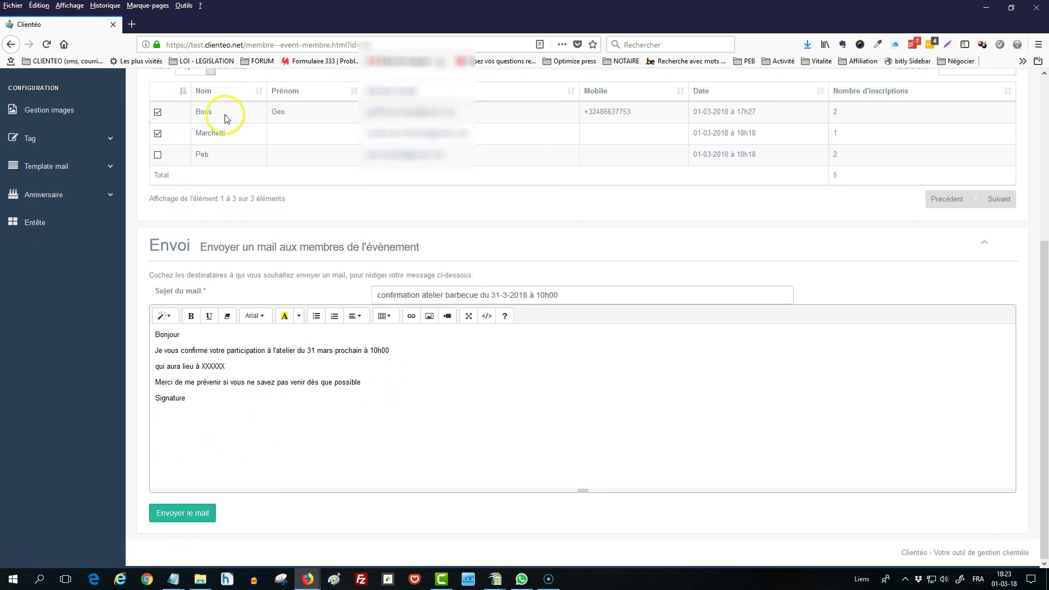
left_click(193, 519)
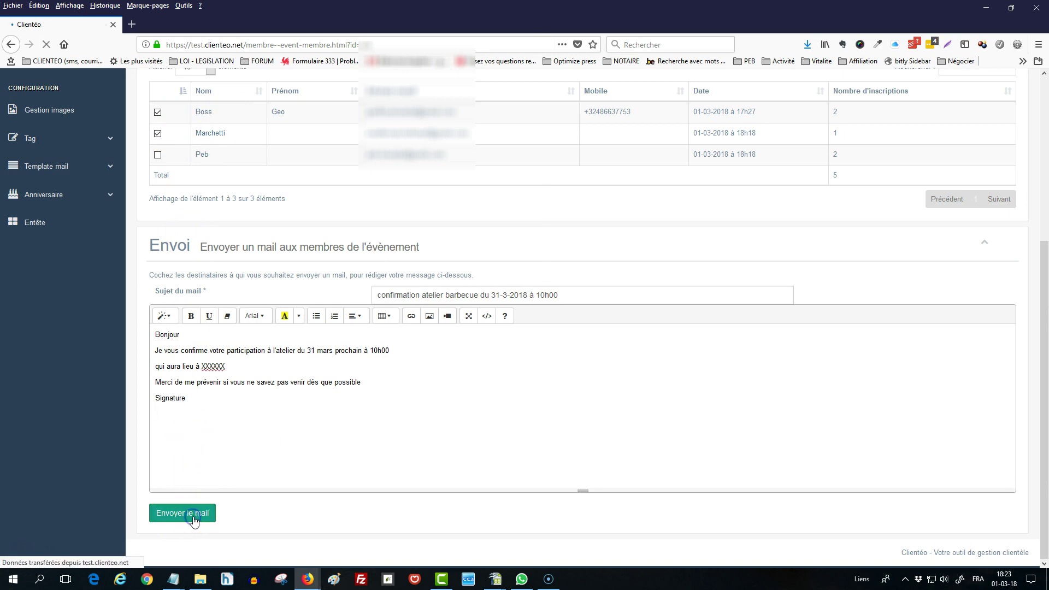
left_click(246, 492)
left_click(300, 329)
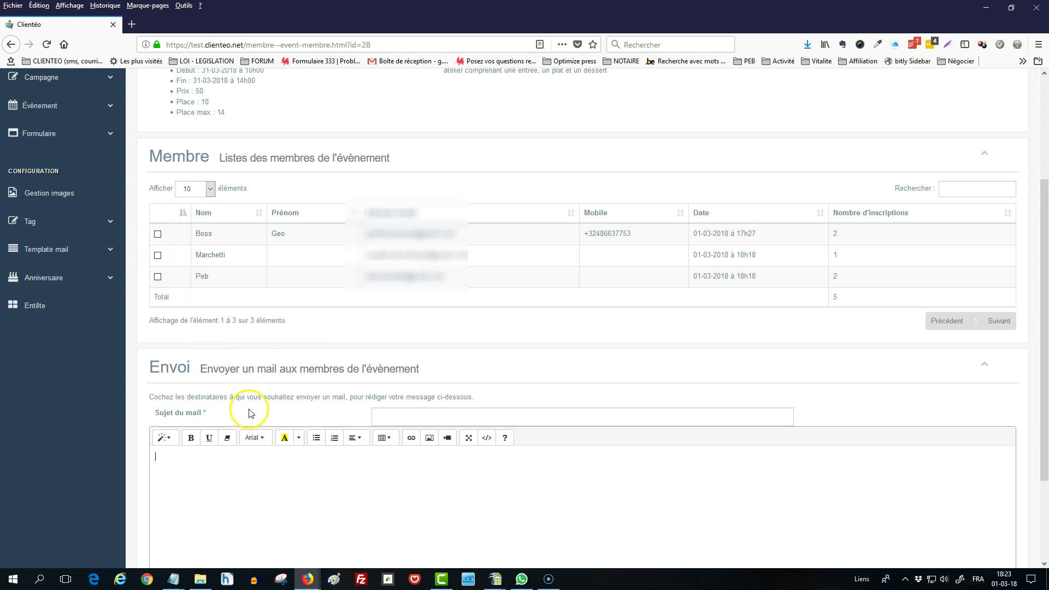
scroll(222, 410, "up", 2)
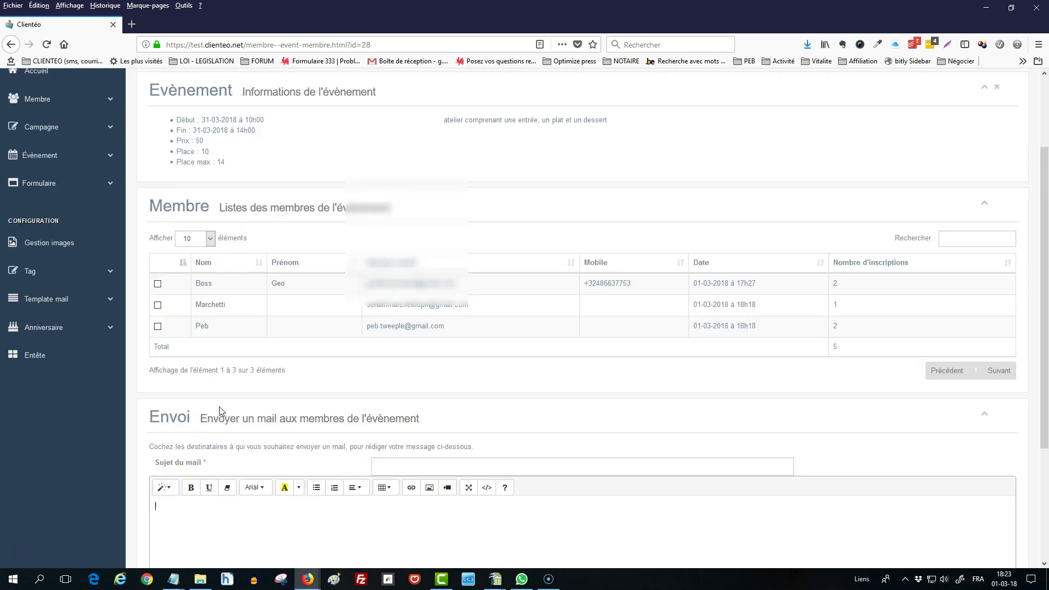
scroll(221, 411, "up", 3)
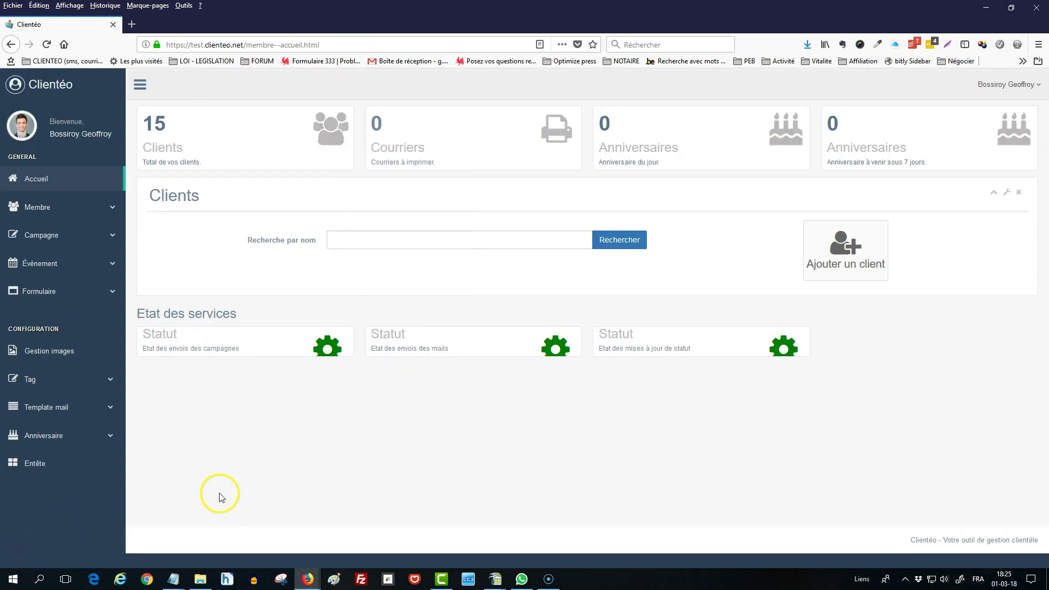
Return to the list of events and reopen the registrations of "Atelier cuisine barbecue" on its second page
left_click(37, 210)
left_click(45, 250)
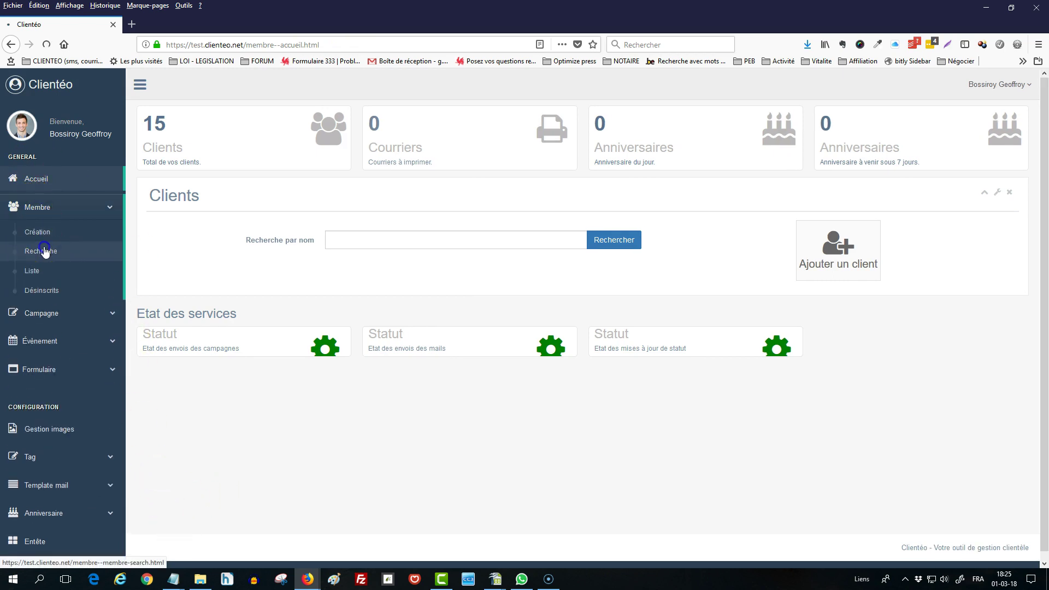
left_click(44, 342)
left_click(48, 311)
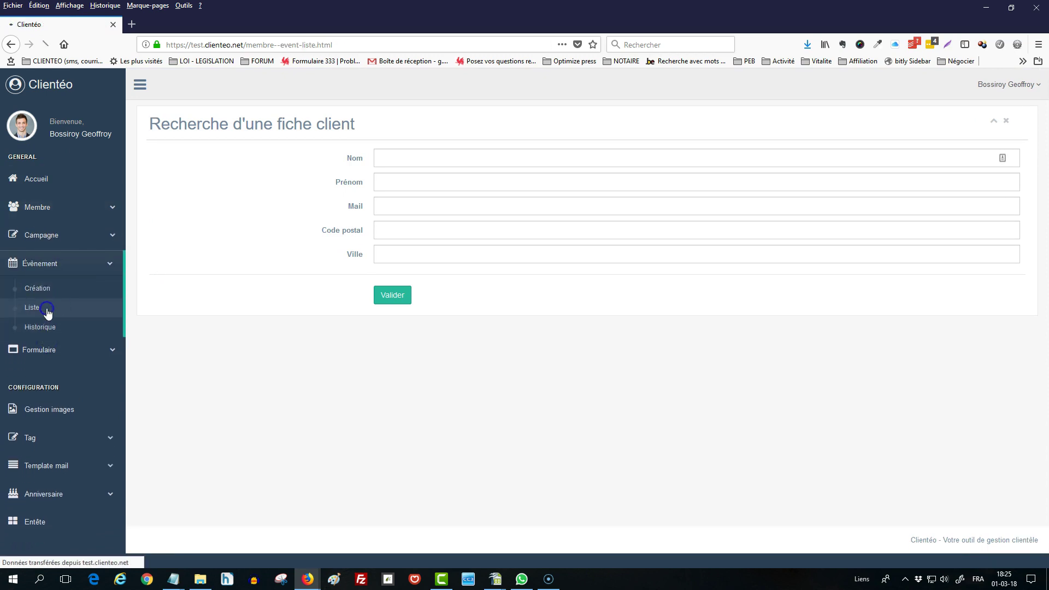
scroll(208, 327, "down", 3)
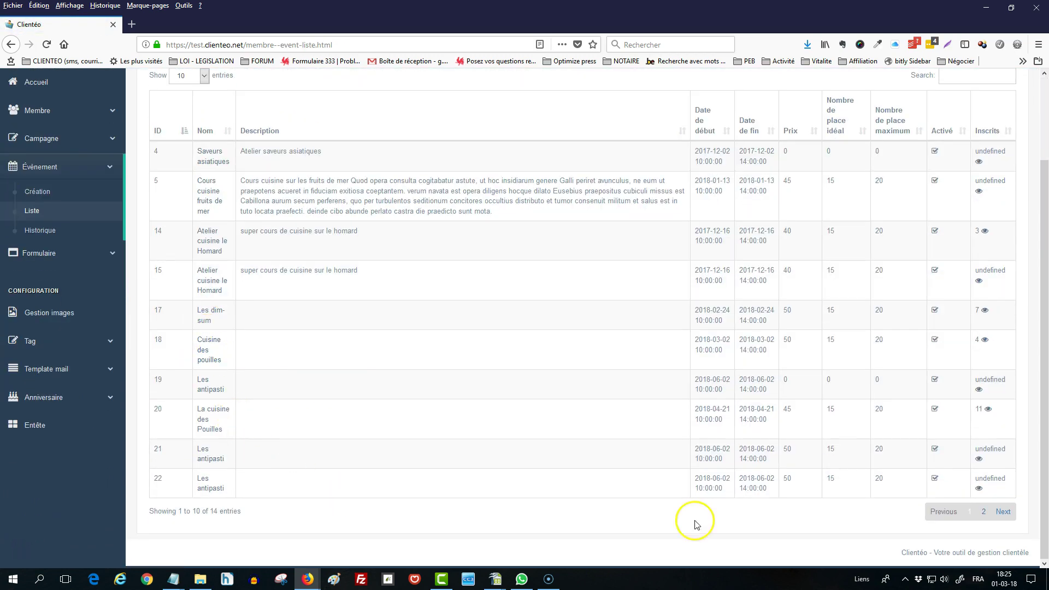
left_click(1004, 512)
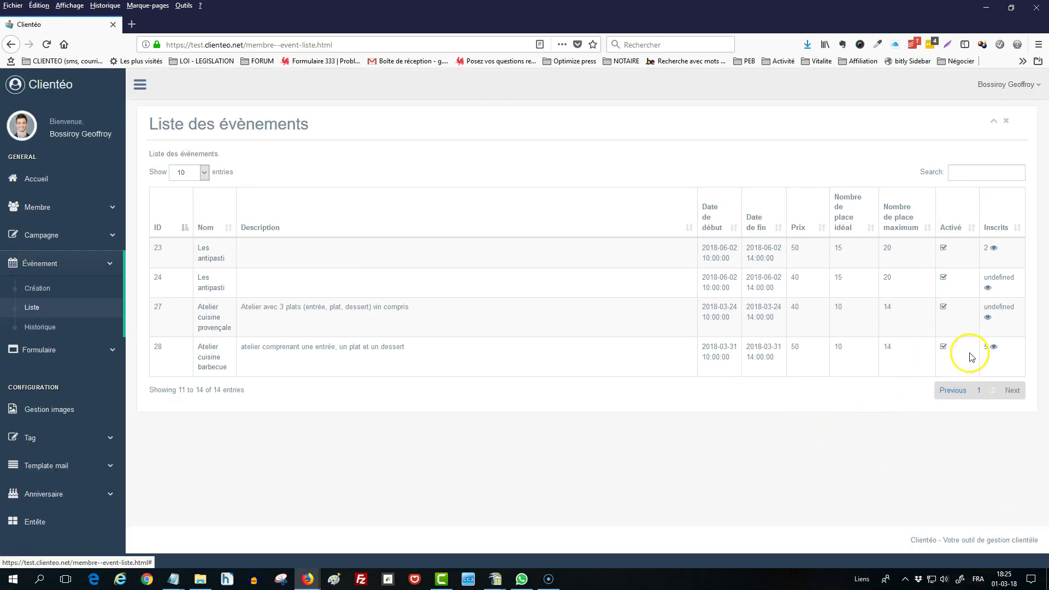
left_click(993, 346)
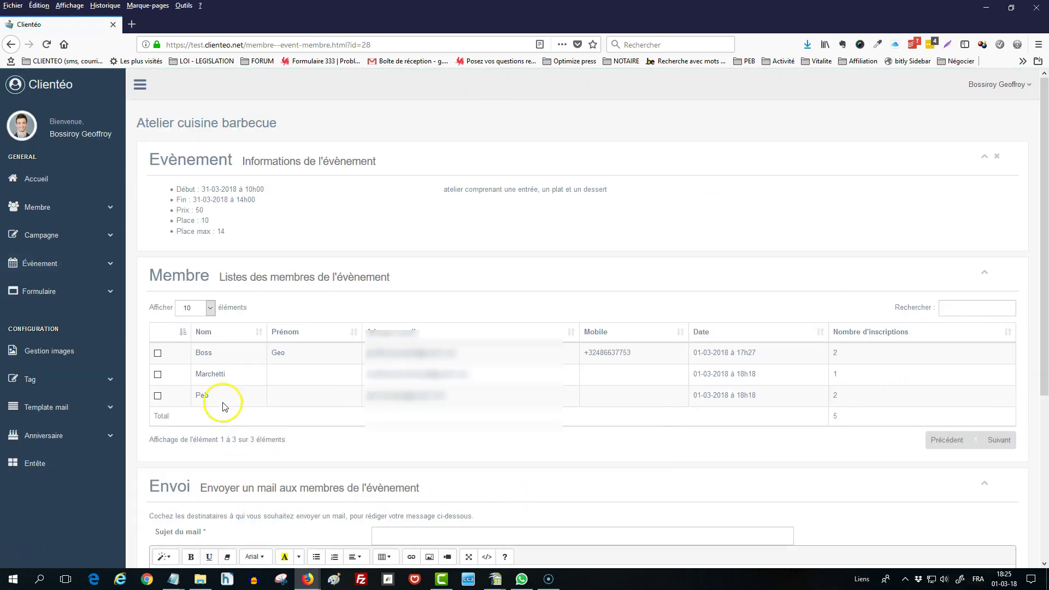
Open the first registered member's profile and check the delivery status of the confirmation mail in their mail history
left_click(204, 353)
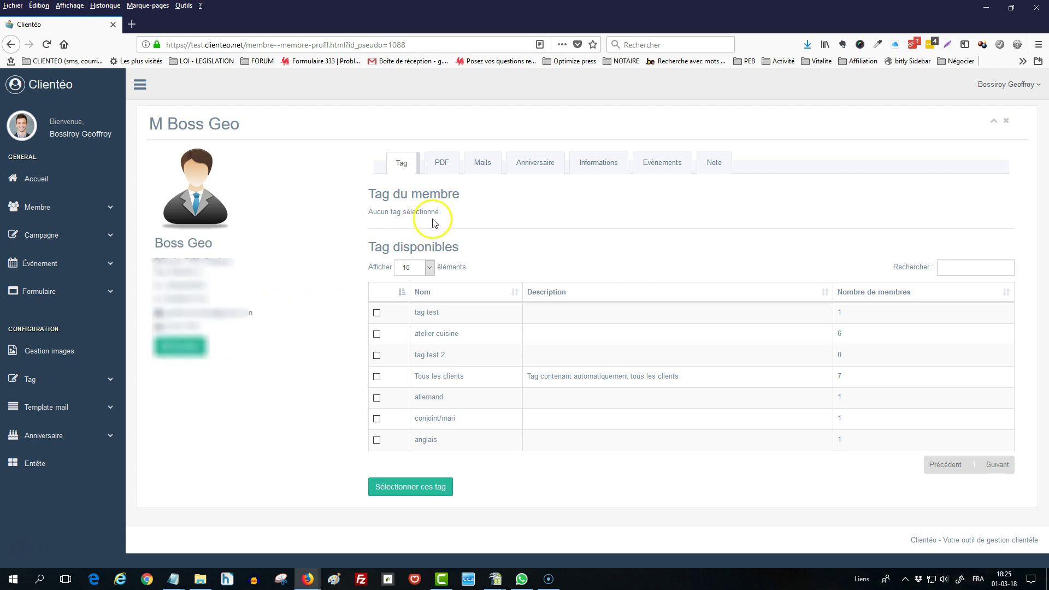
left_click(492, 169)
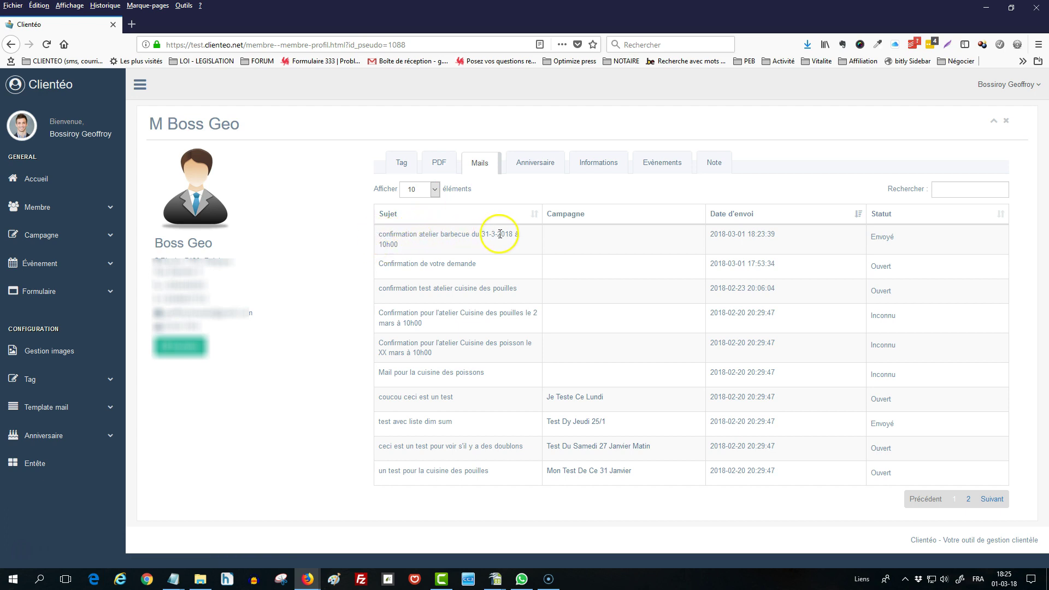
left_click(876, 248)
left_click(926, 259)
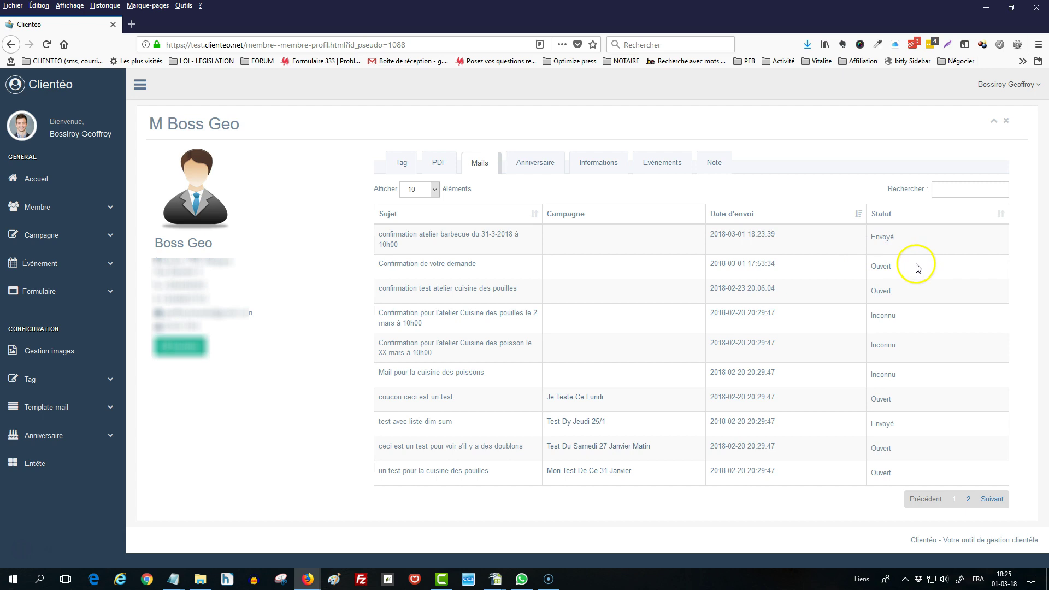